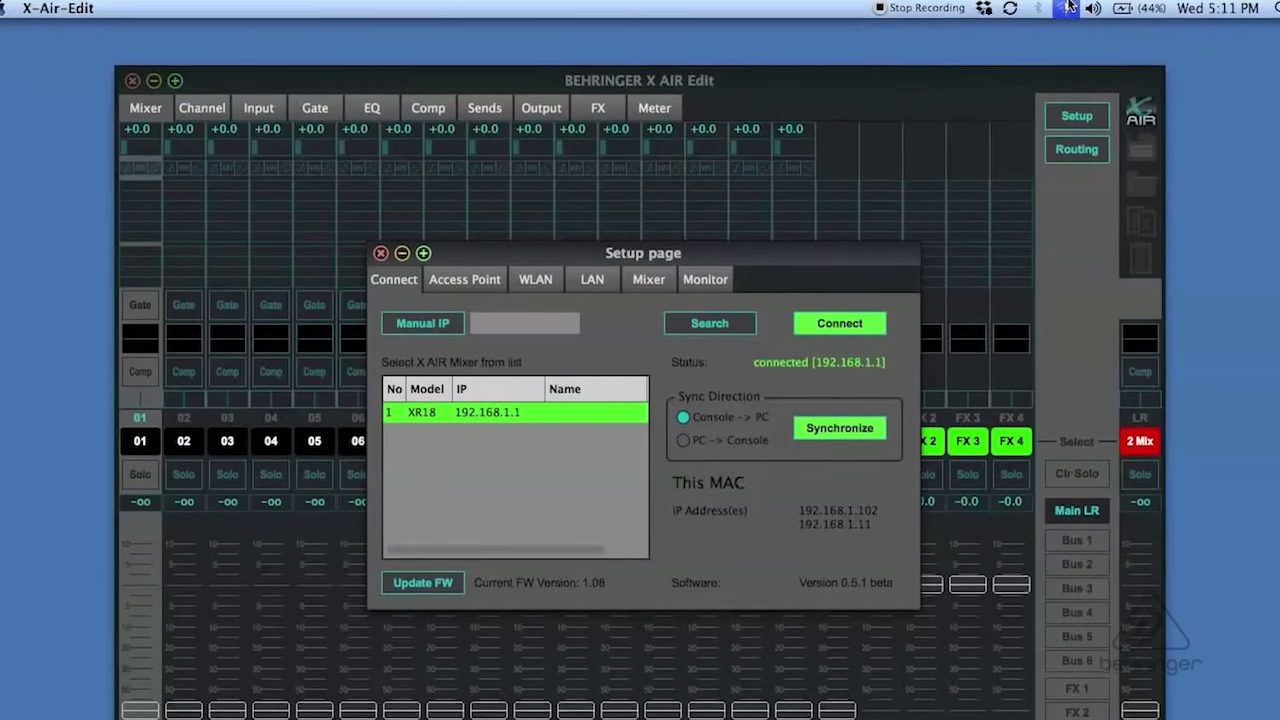
# Check the computer's Wi‑Fi network, then show the XR18's LAN settings in DHCP mode.
pyautogui.click(1067, 10)
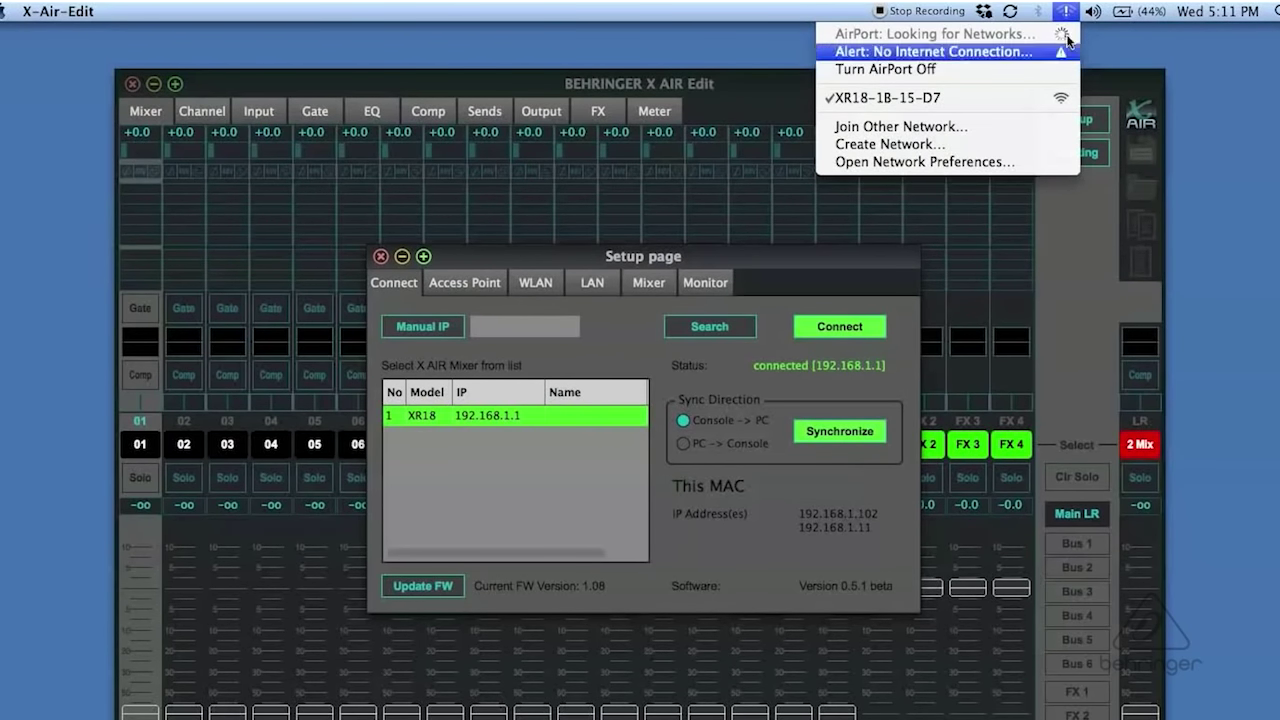
pyautogui.click(1069, 12)
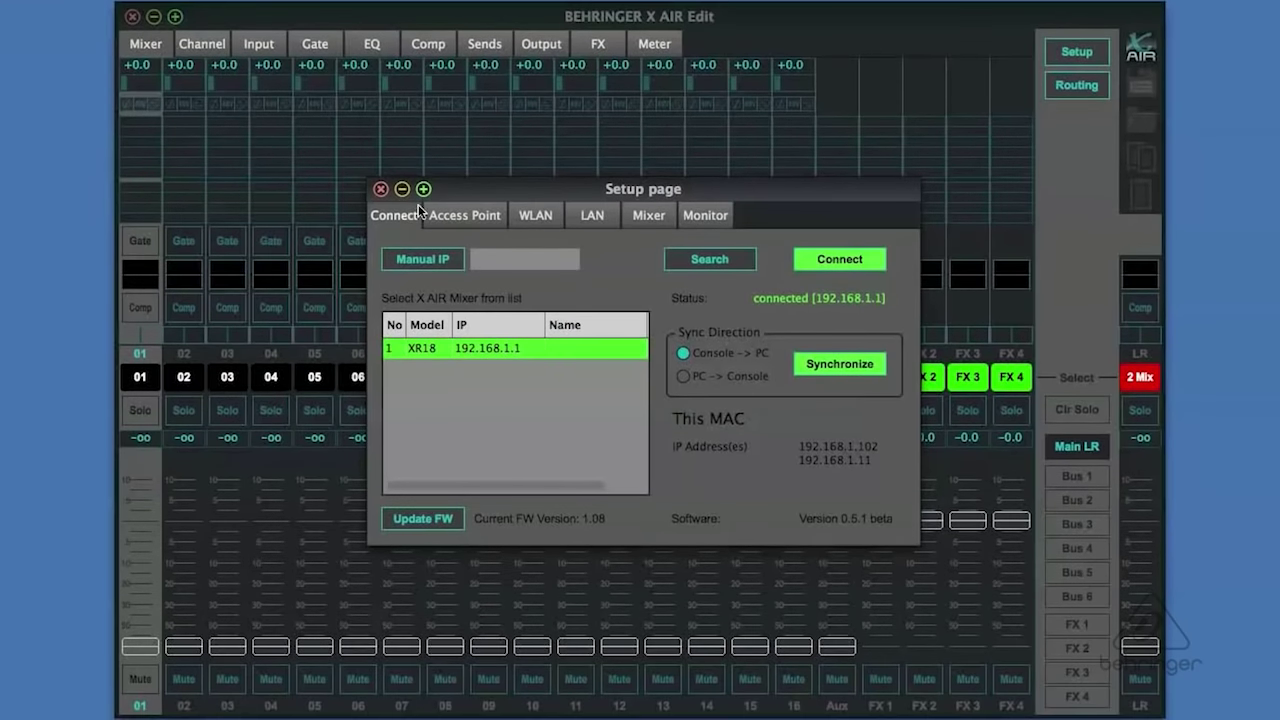
pyautogui.click(588, 219)
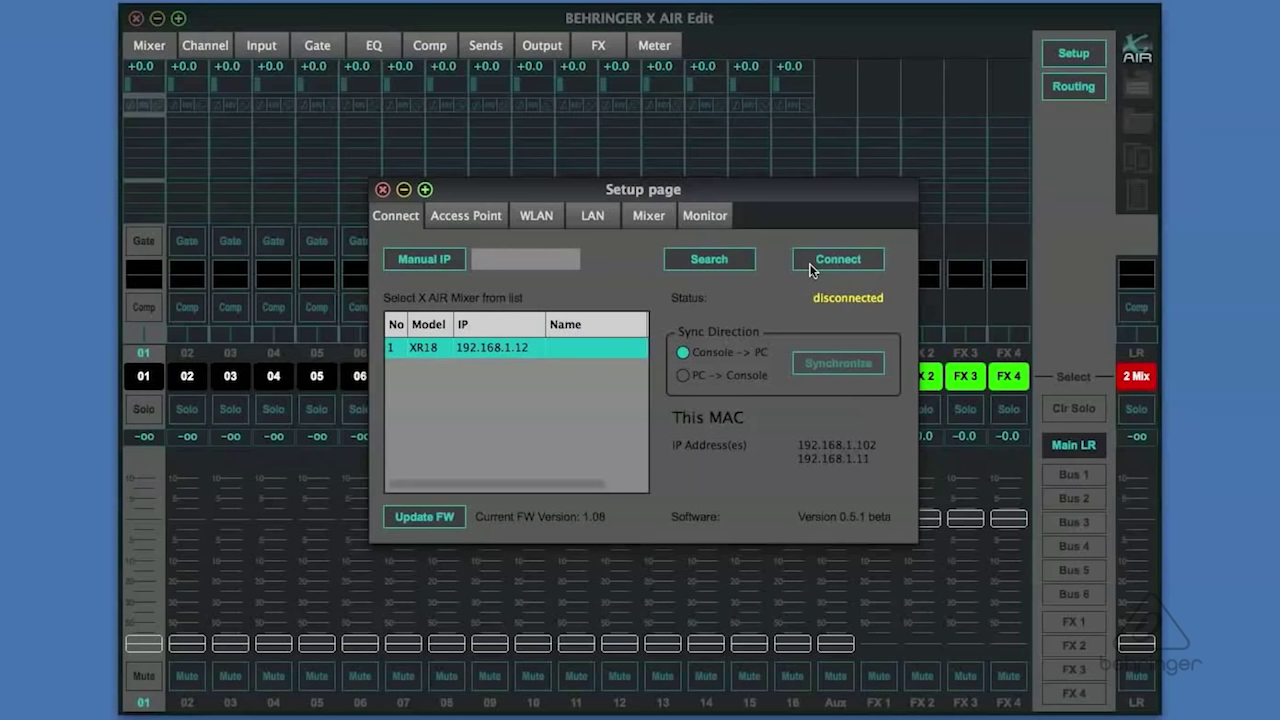
# Connect to the XR18 at 192.168.1.12 and synchronize Console -> PC.
pyautogui.click(828, 262)
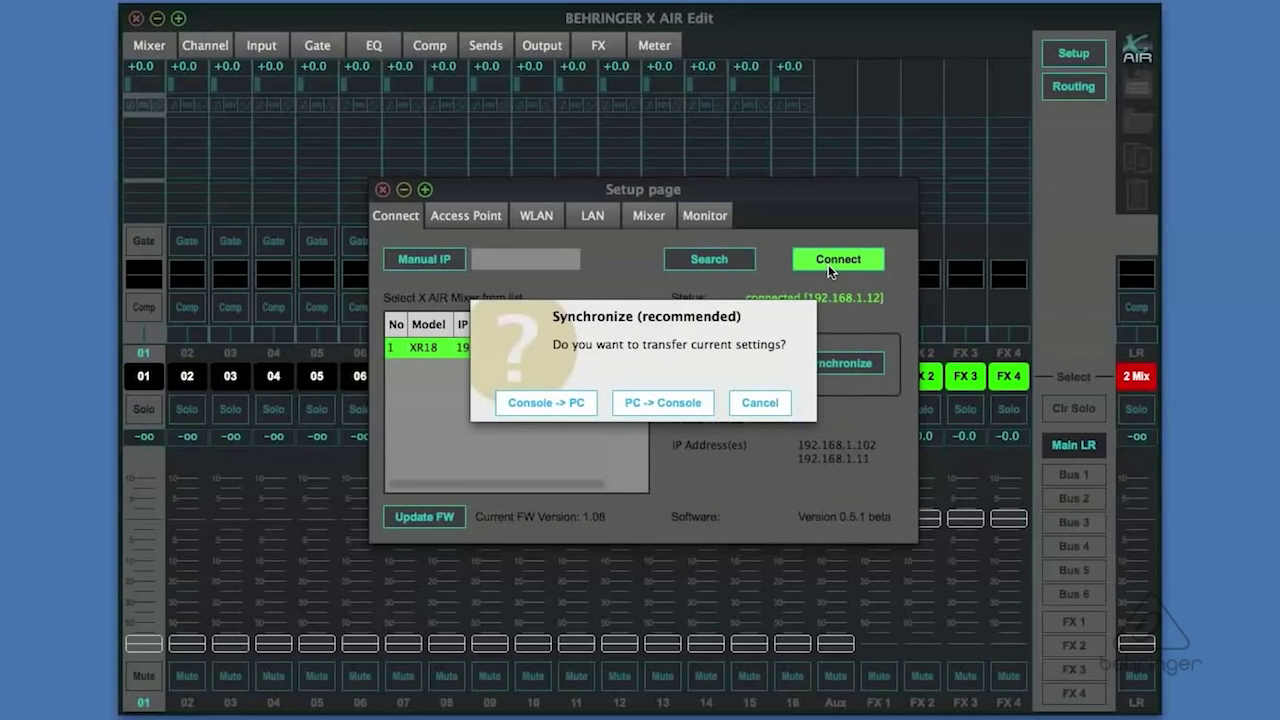
pyautogui.click(546, 403)
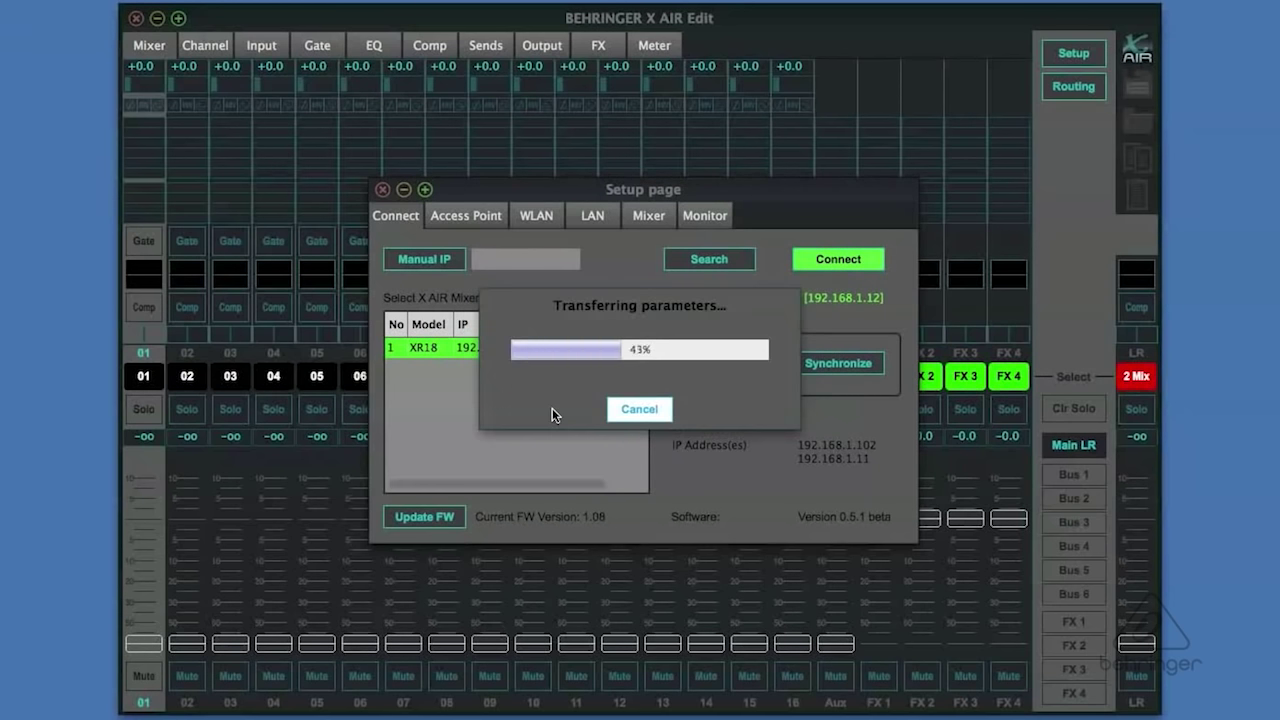